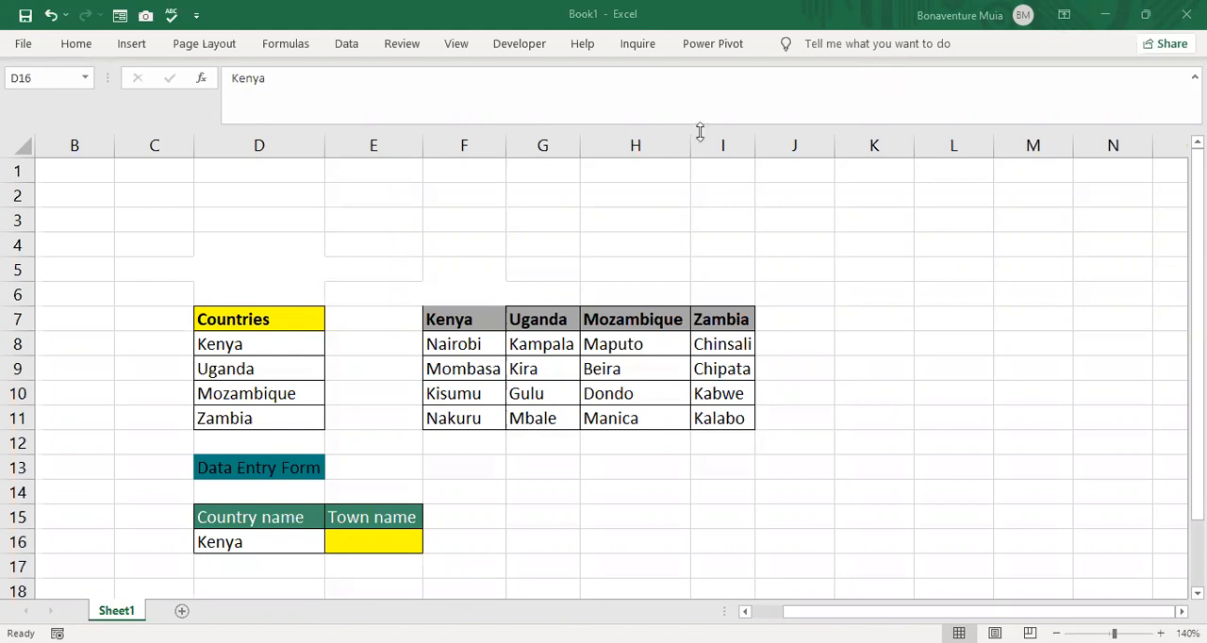
# - Review the Country name entry in D16, the Kenya town list and the Countries list in D8:D11
pyautogui.doubleClick(272, 542)
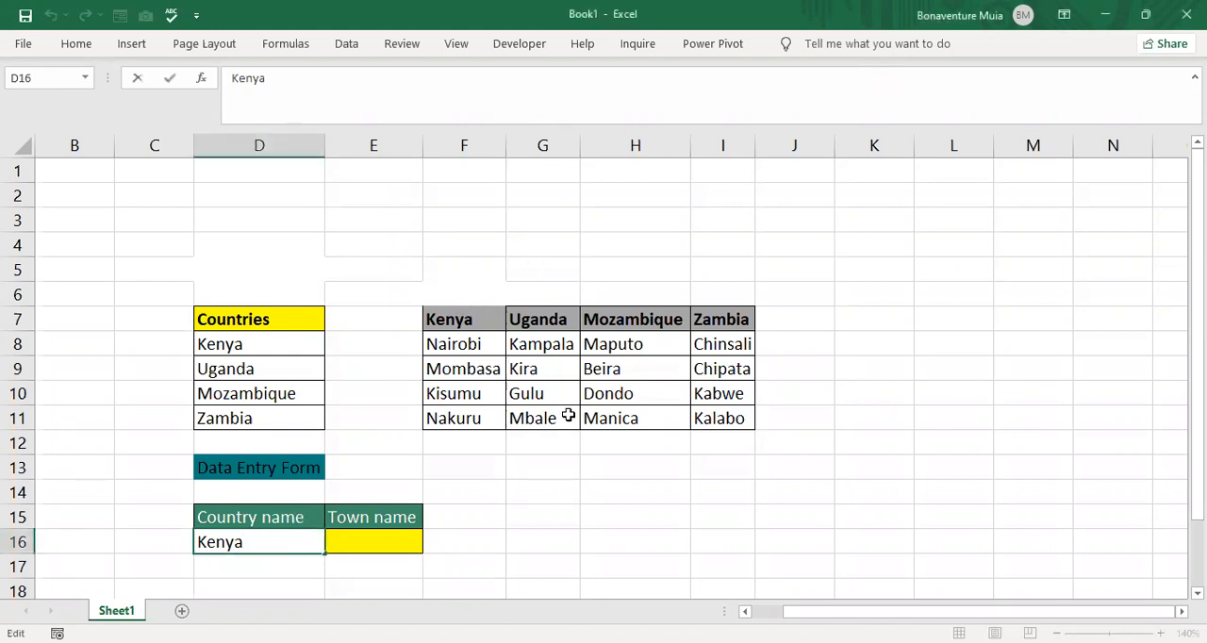
pyautogui.moveTo(472, 339); pyautogui.dragTo(466, 409)
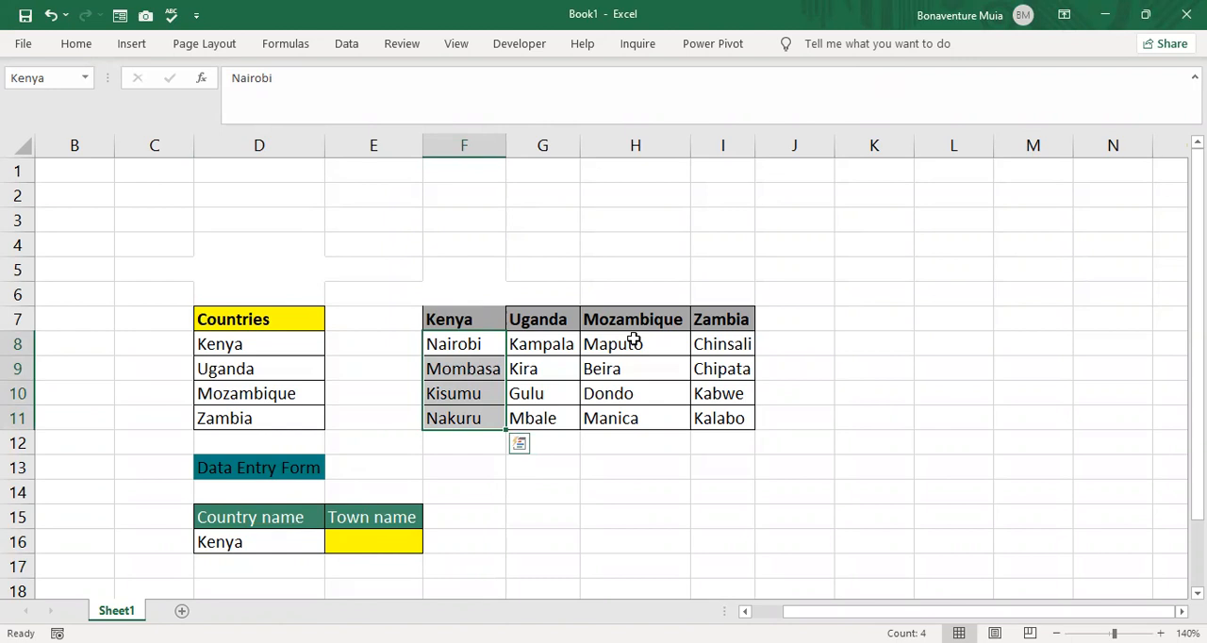
pyautogui.click(283, 352)
pyautogui.moveTo(283, 352); pyautogui.dragTo(283, 409)
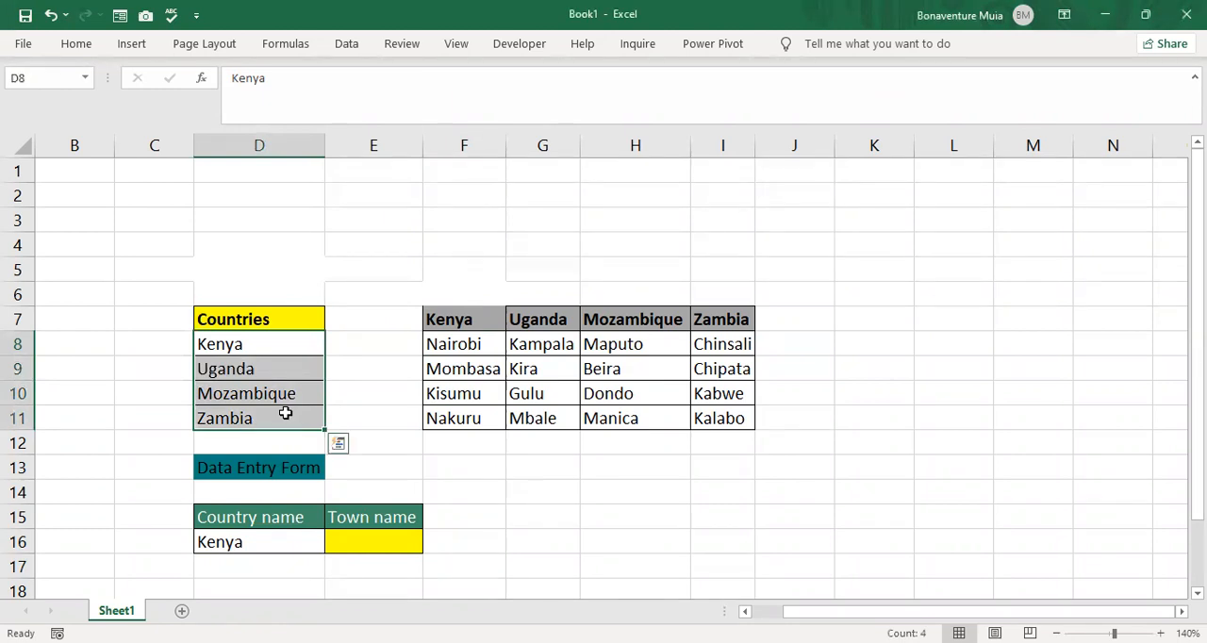
# - Check the range names assigned to the Kenya towns in F8:F11 and the Uganda towns in G8:G11
pyautogui.click(463, 346)
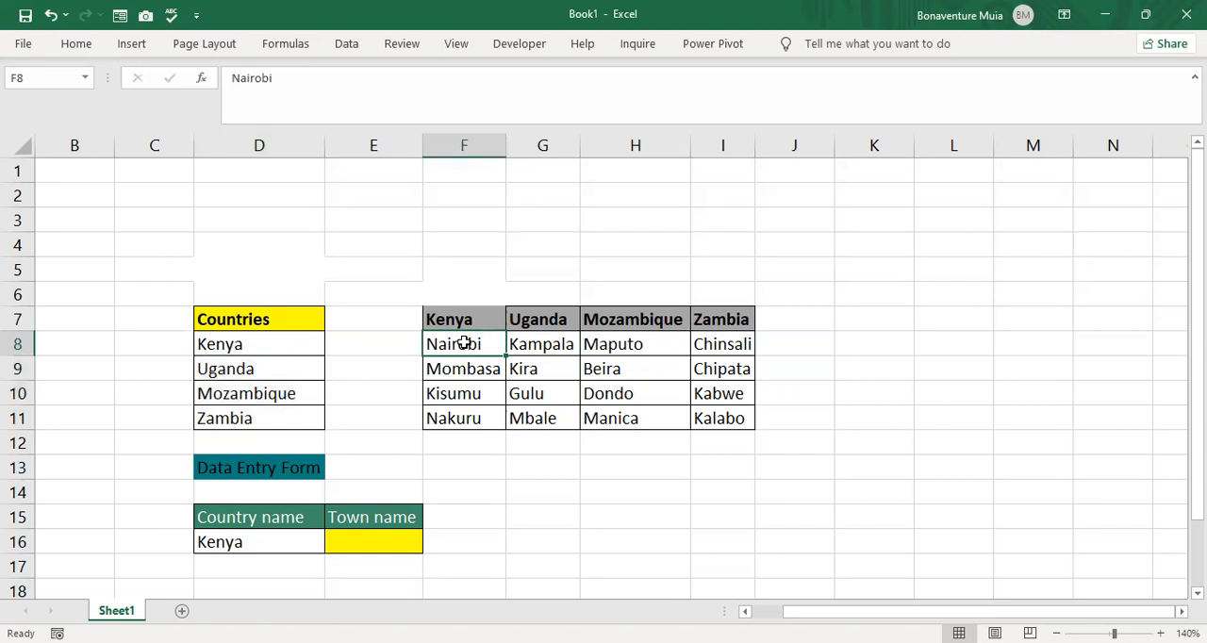
pyautogui.moveTo(463, 345); pyautogui.dragTo(463, 412)
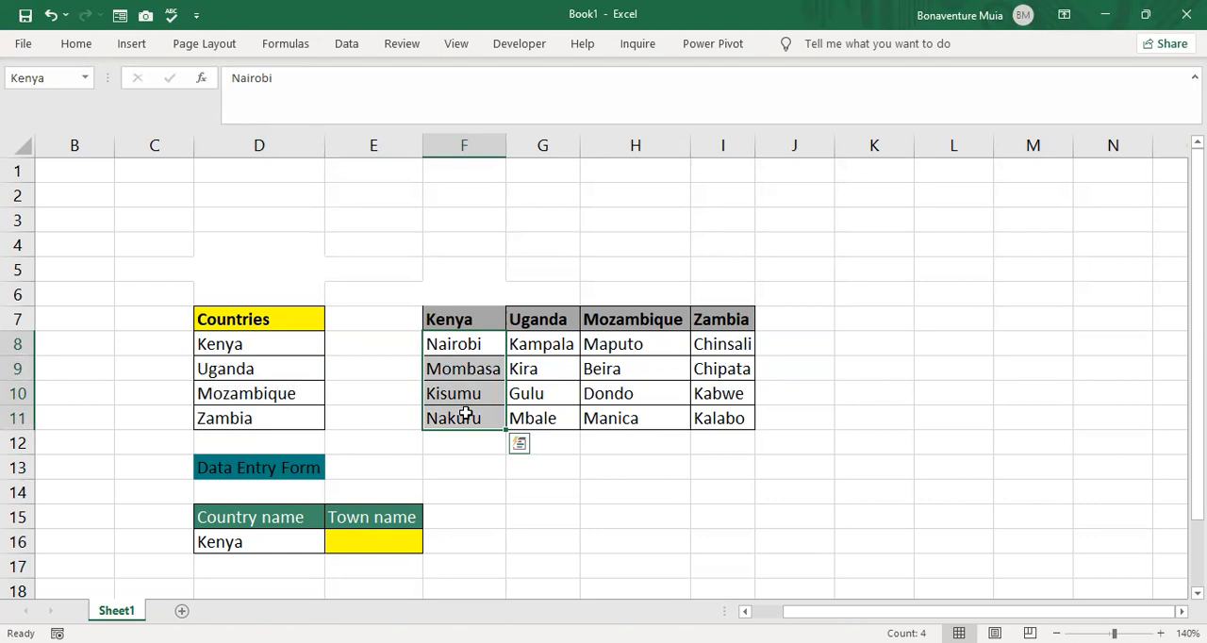
pyautogui.click(55, 78)
pyautogui.click(59, 78)
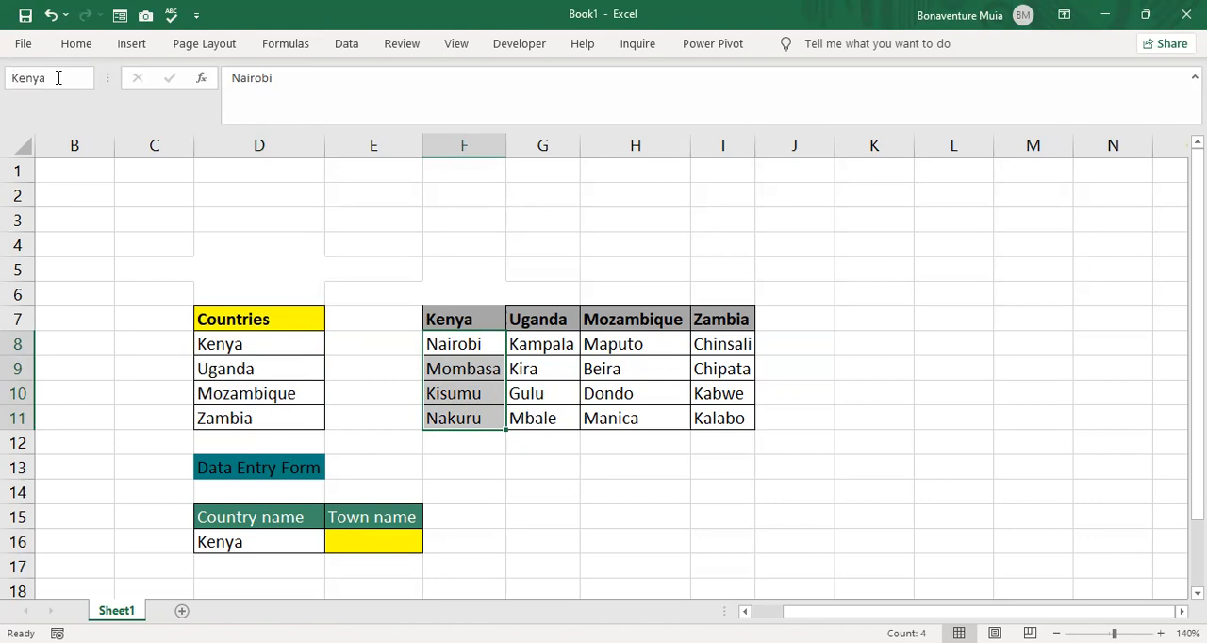
pyautogui.press('Return')
pyautogui.moveTo(549, 341); pyautogui.dragTo(547, 419)
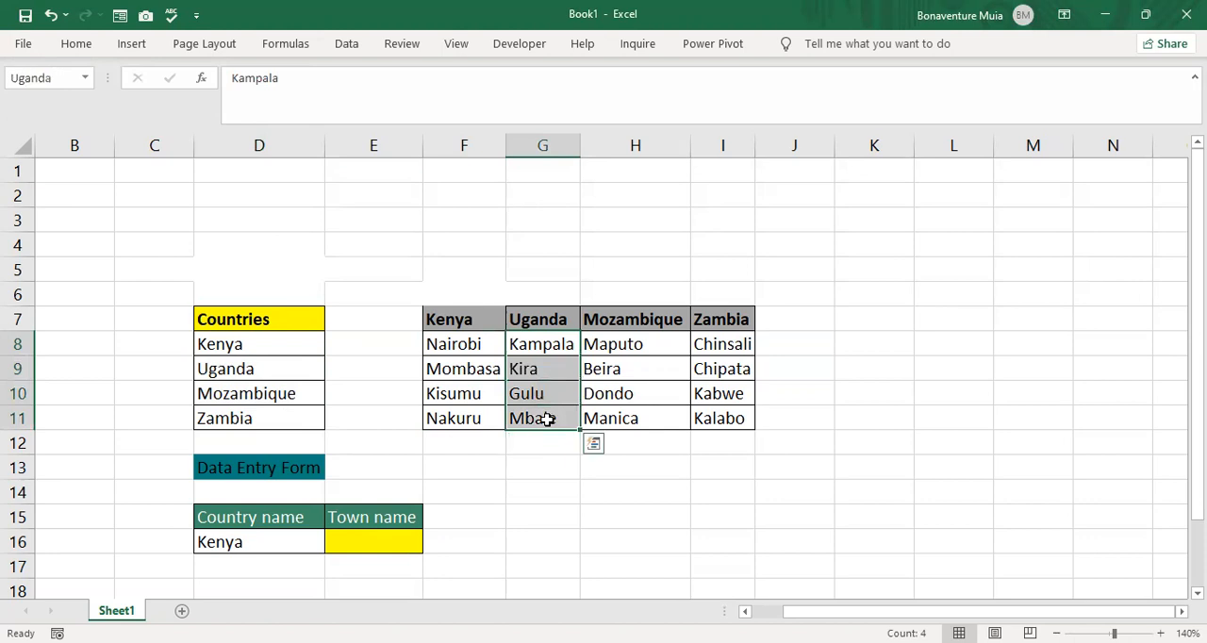
pyautogui.click(63, 80)
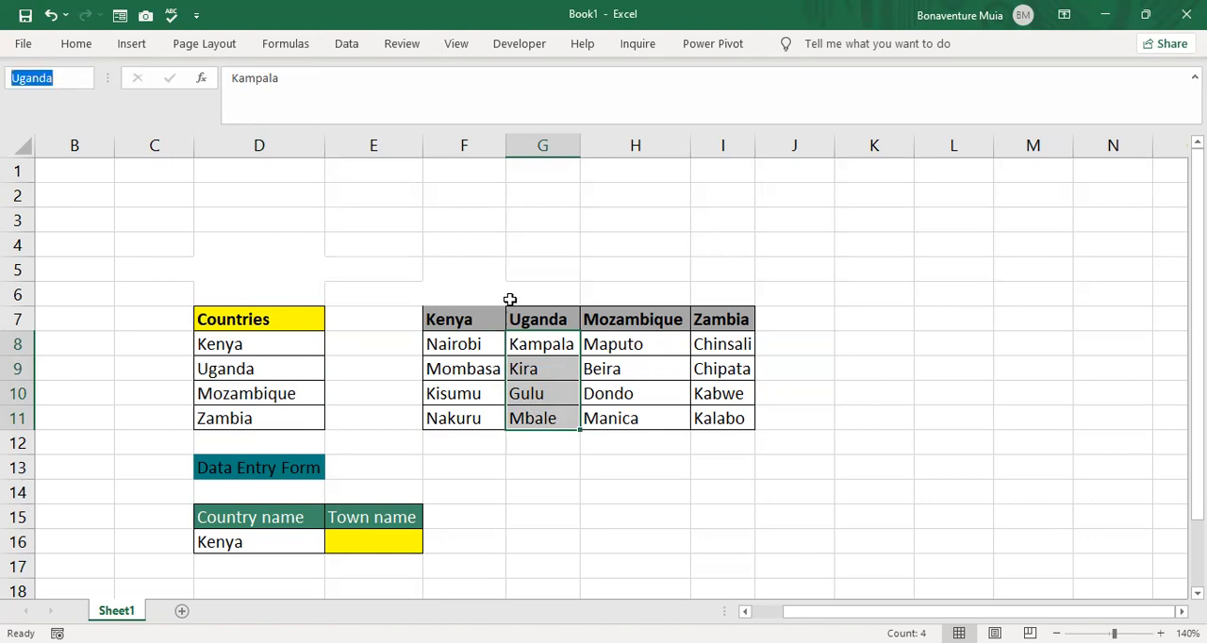
pyautogui.press('Escape')
# - Check the range names assigned to the Mozambique towns in H8:H11 and the Zambia towns in I8:I11
pyautogui.click(644, 343)
pyautogui.moveTo(638, 377); pyautogui.dragTo(641, 415)
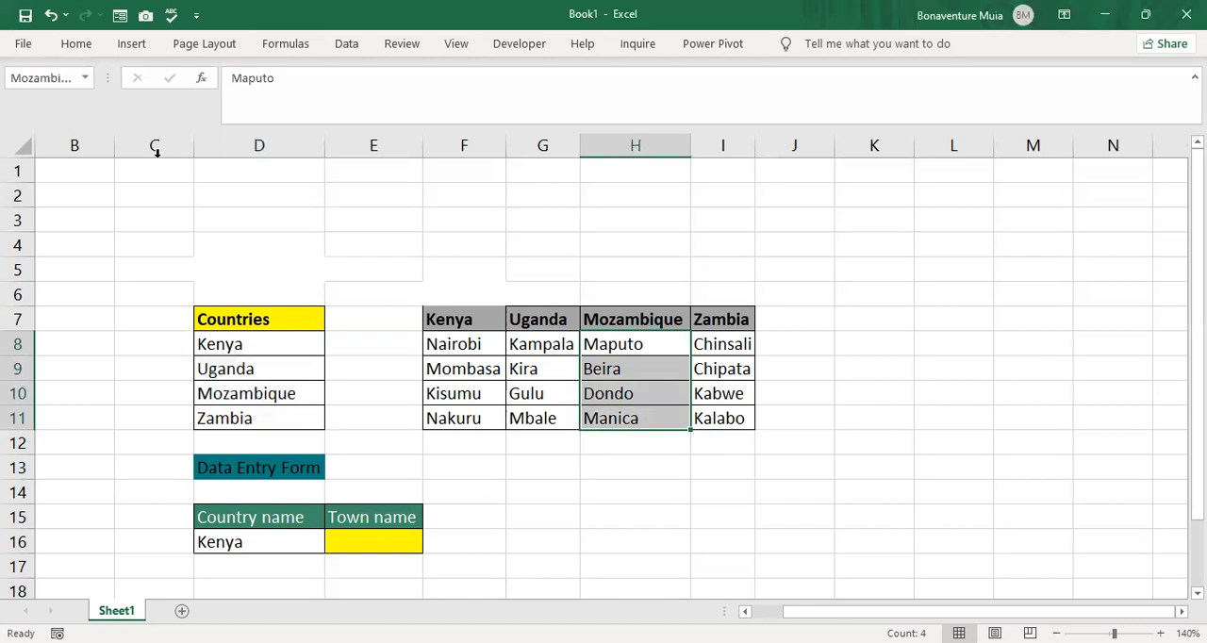
pyautogui.click(69, 80)
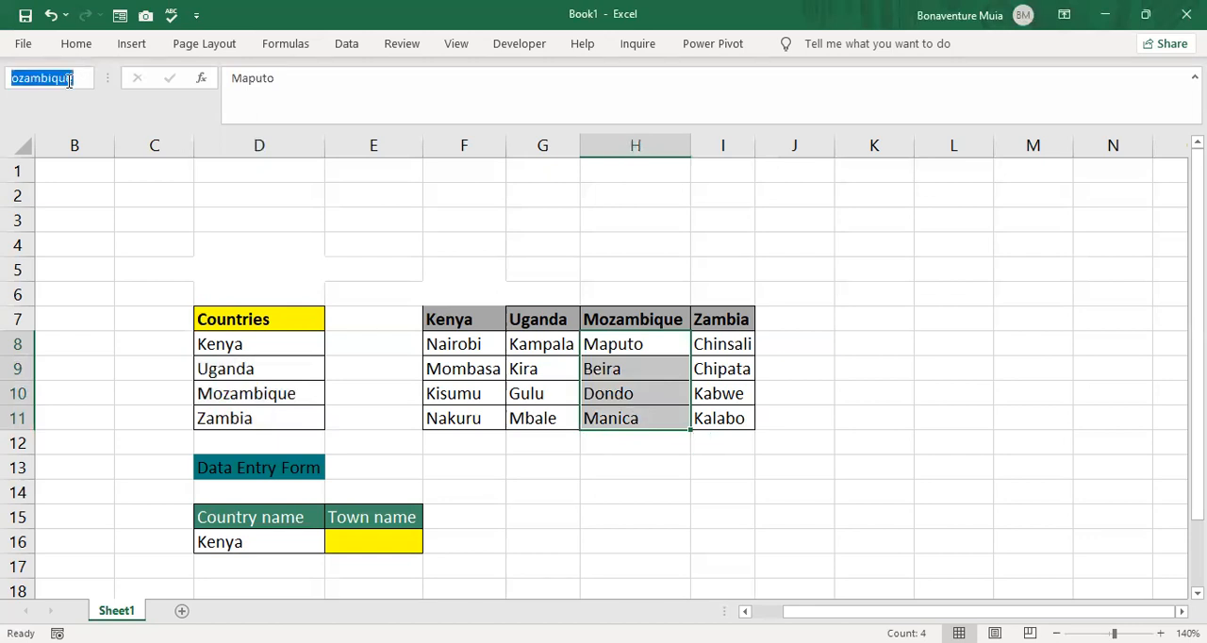
pyautogui.press('Escape')
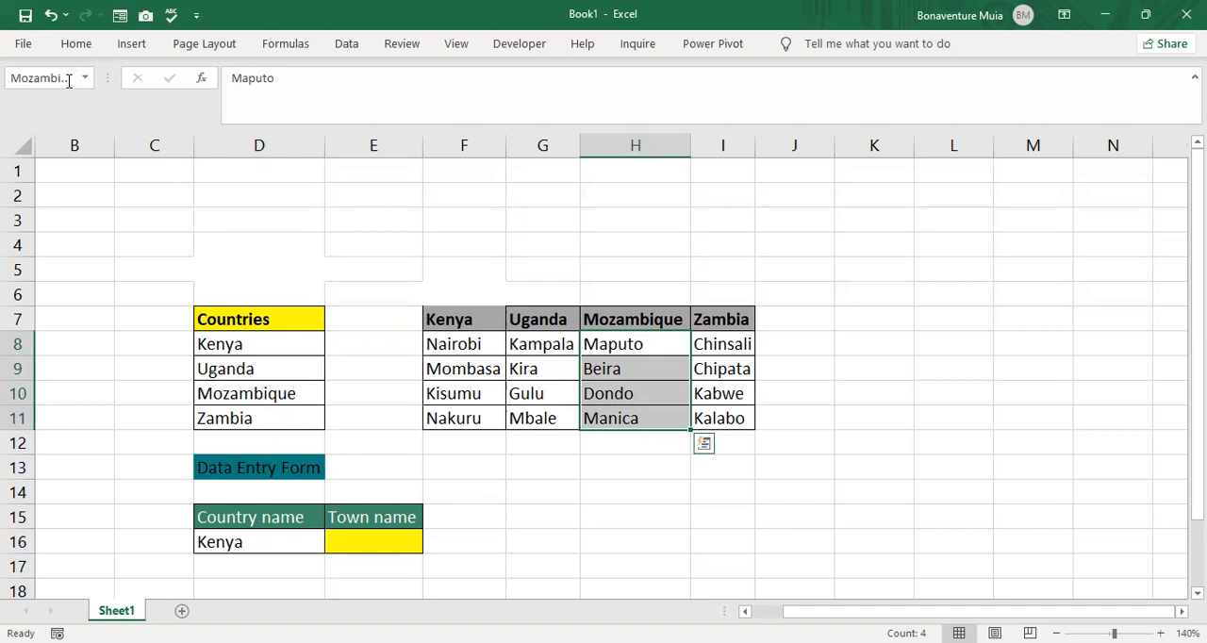
pyautogui.moveTo(719, 343); pyautogui.dragTo(722, 417)
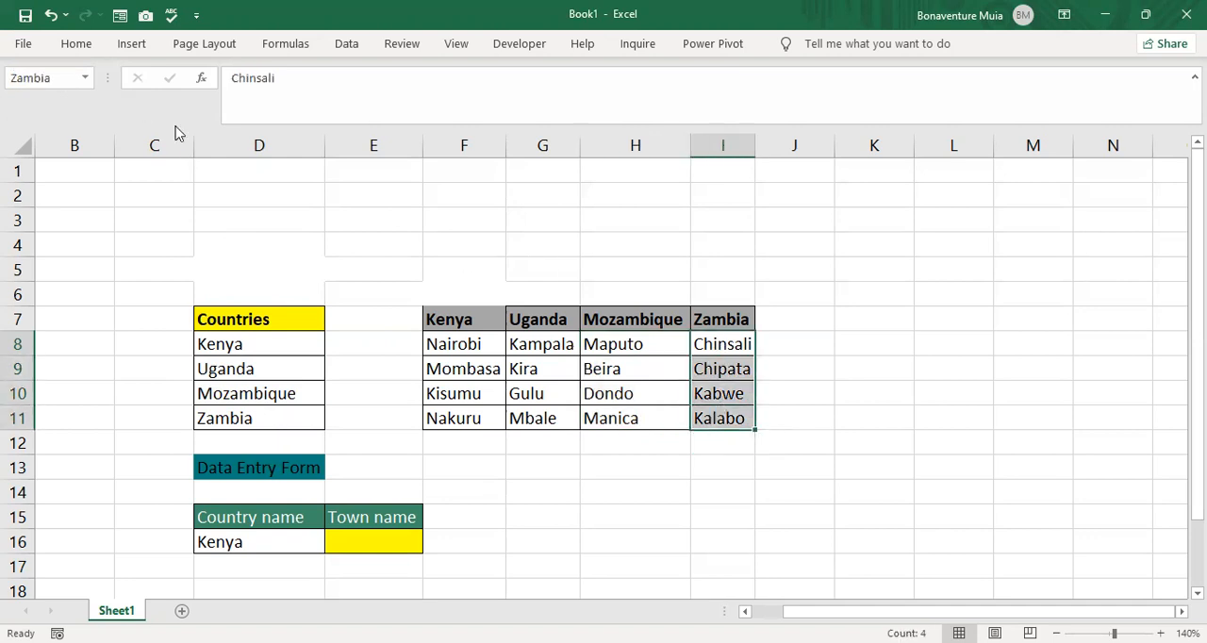
pyautogui.click(59, 79)
pyautogui.press('Return')
# - Add a List data validation to Country name cell D16 with source =$D$8:$D$11, and choose Kenya from its dropdown
pyautogui.click(253, 542)
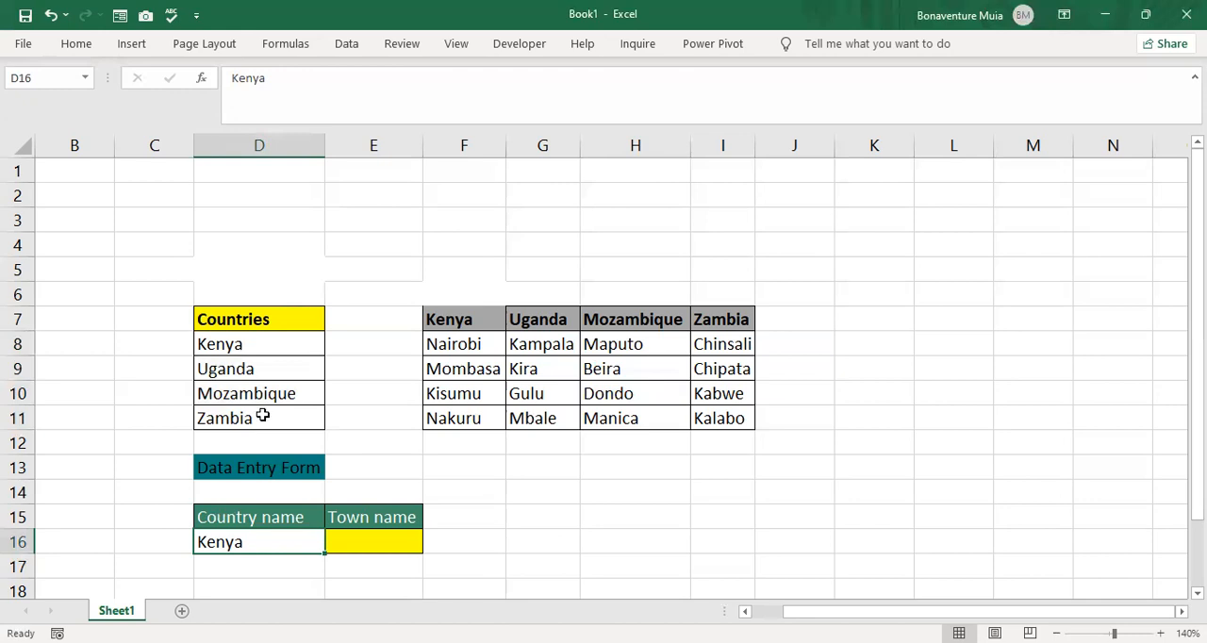
pyautogui.click(347, 43)
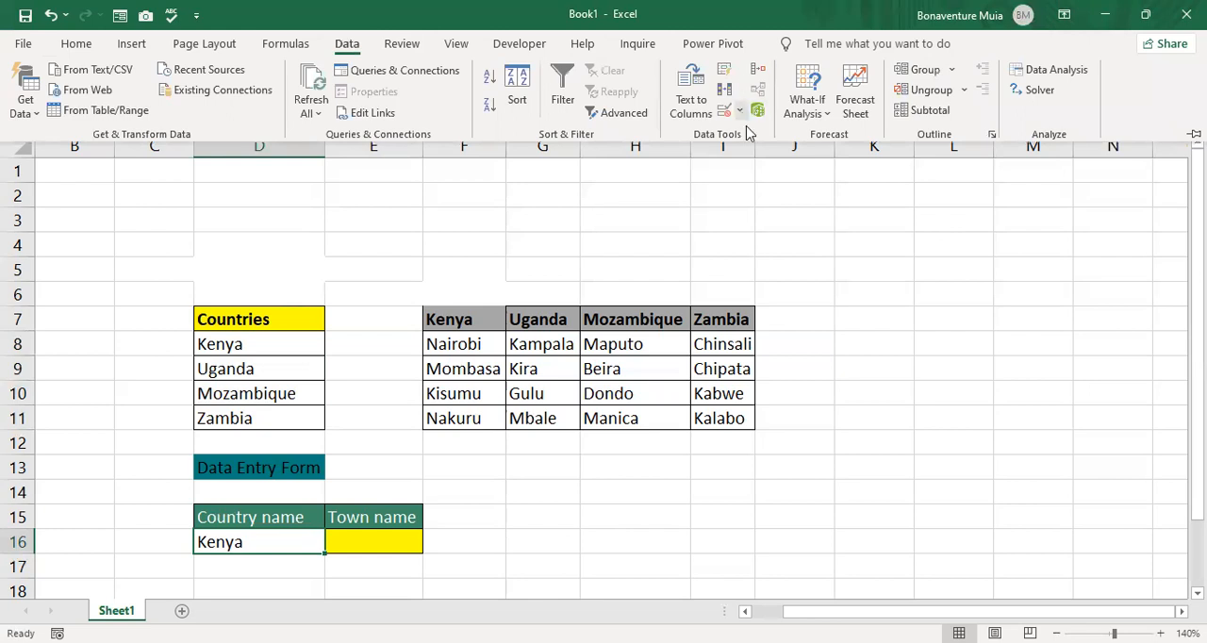
pyautogui.click(739, 110)
pyautogui.click(762, 132)
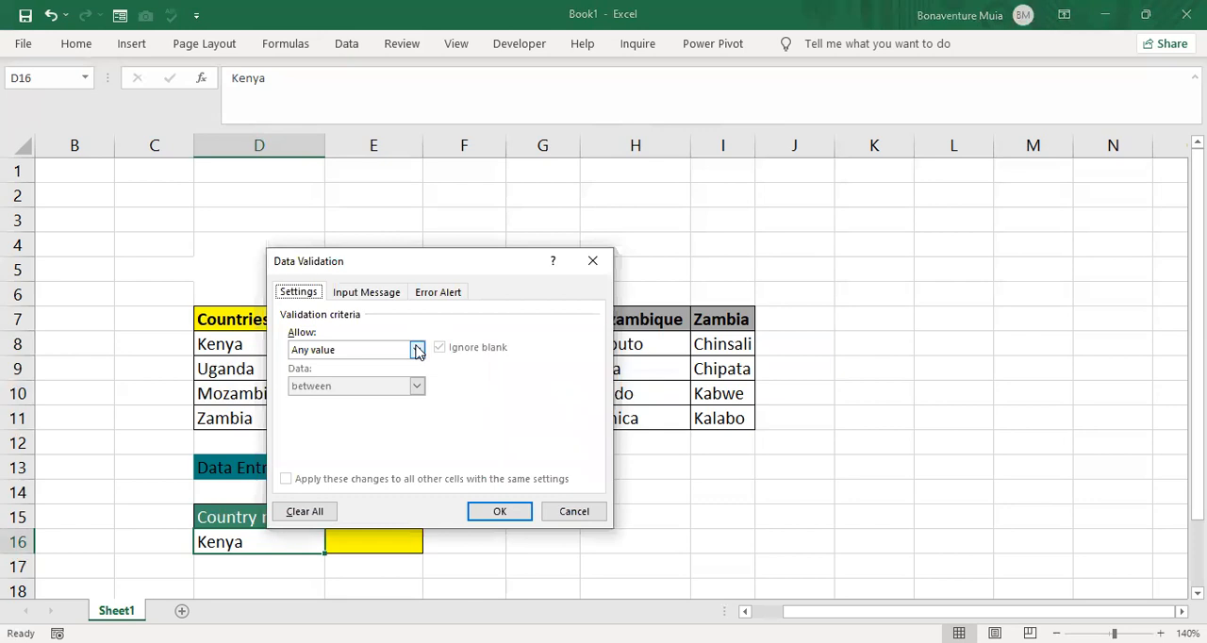
pyautogui.click(418, 350)
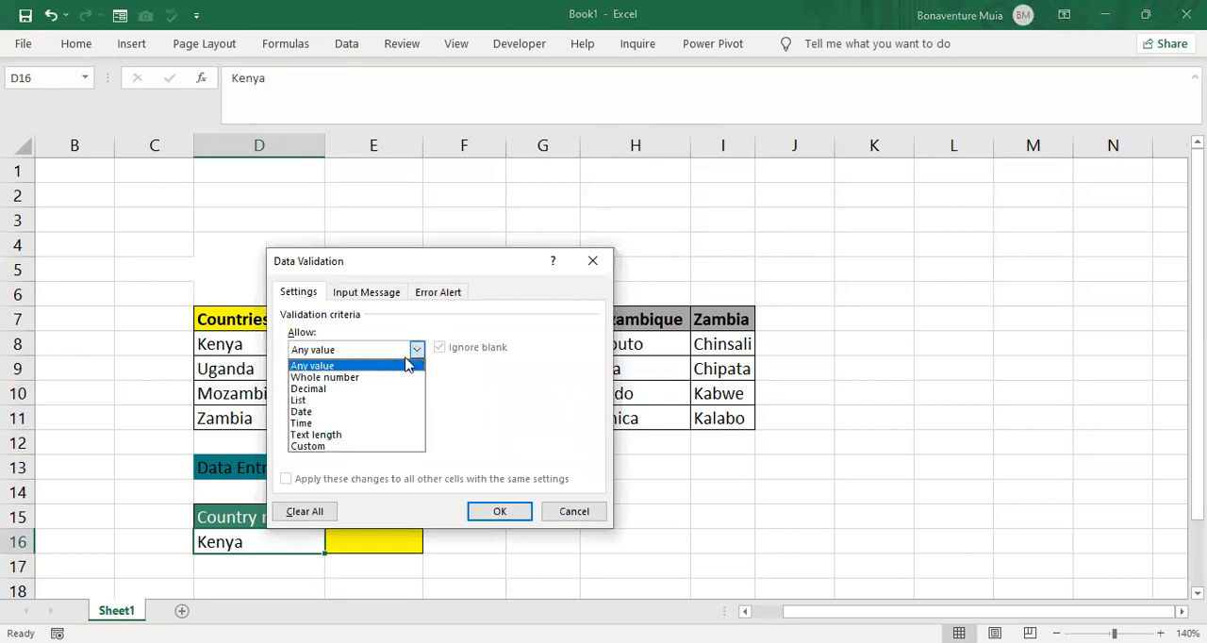
pyautogui.click(348, 406)
pyautogui.click(520, 423)
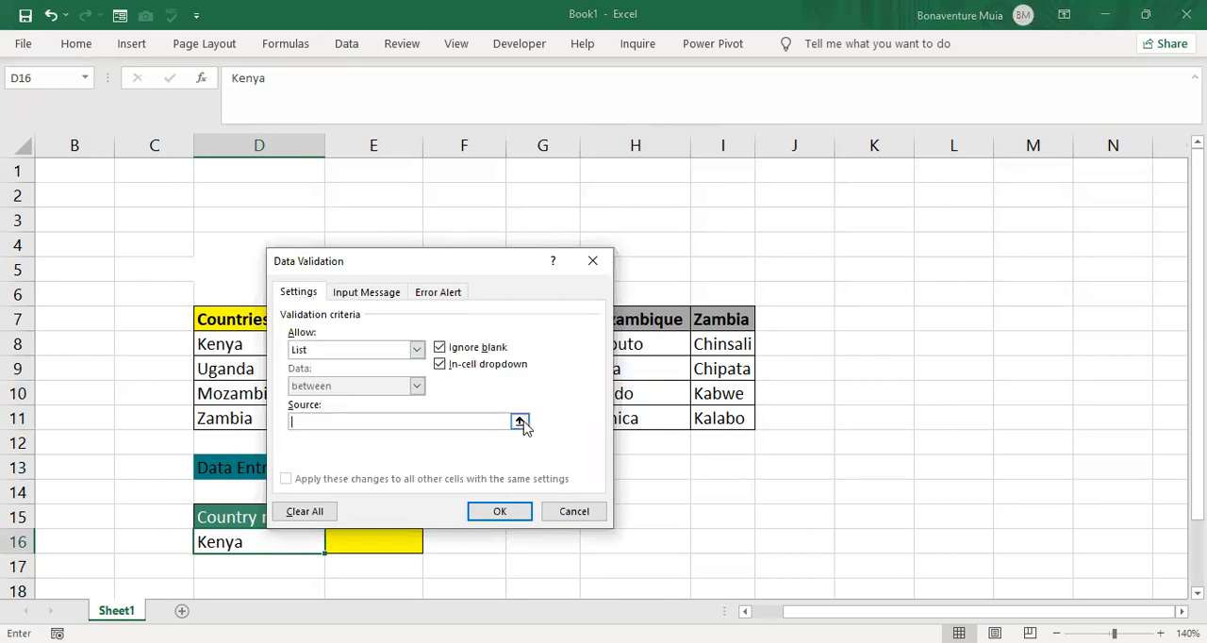
pyautogui.click(245, 345)
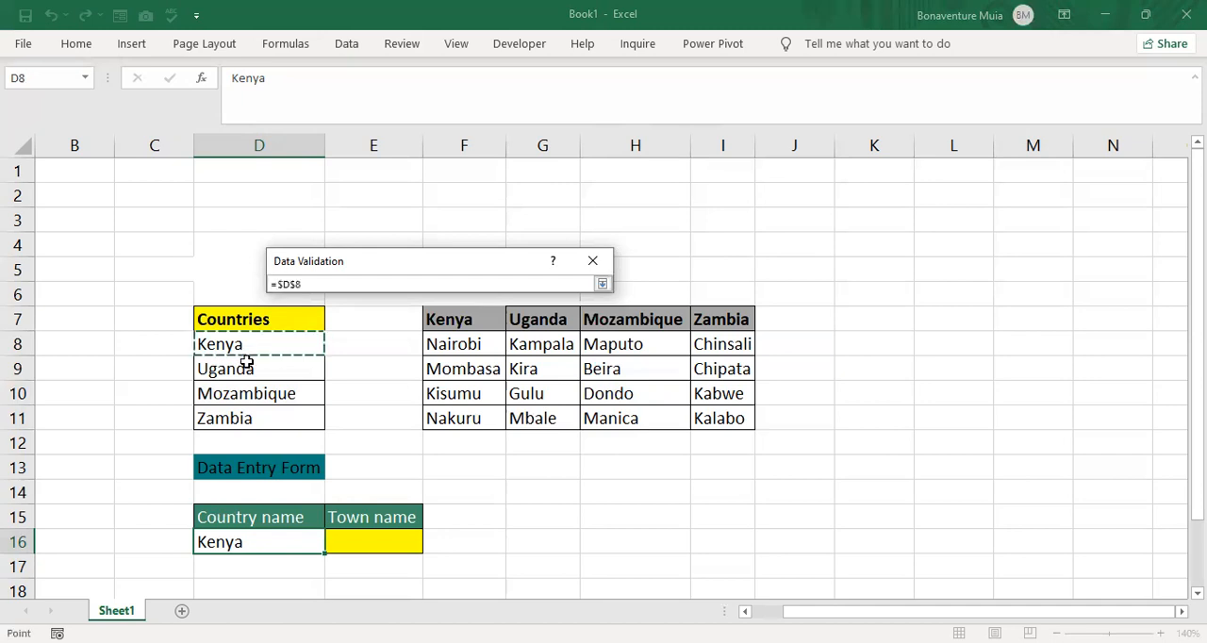
pyautogui.keyDown('shift'); pyautogui.click(250, 415); pyautogui.keyUp('shift')
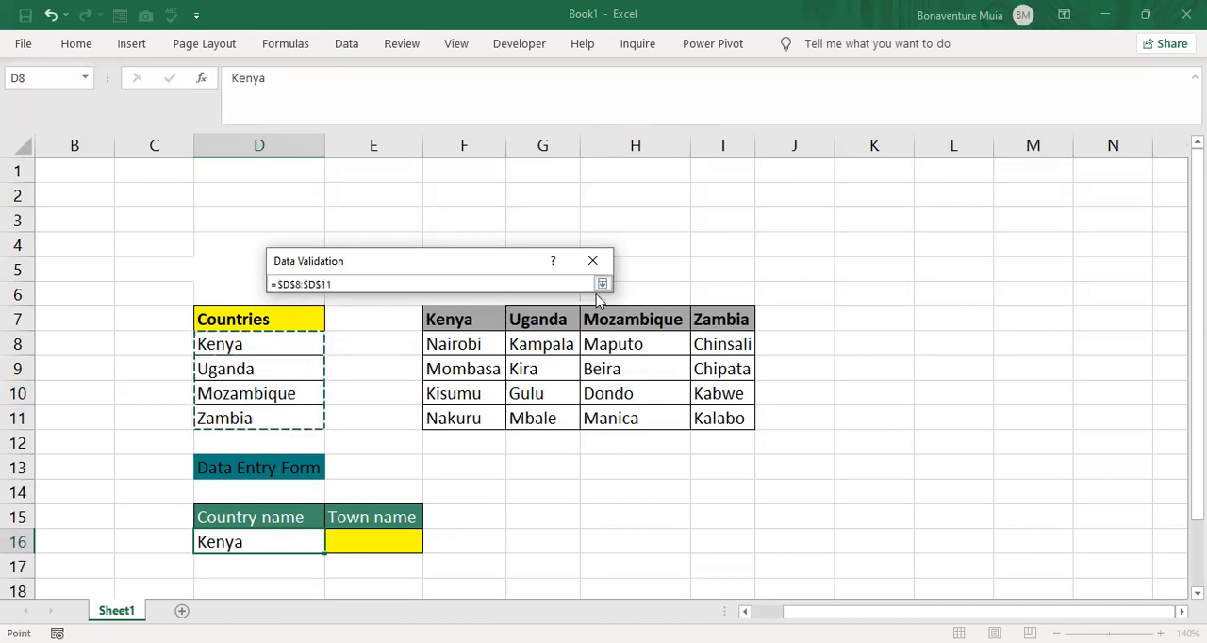
pyautogui.click(602, 284)
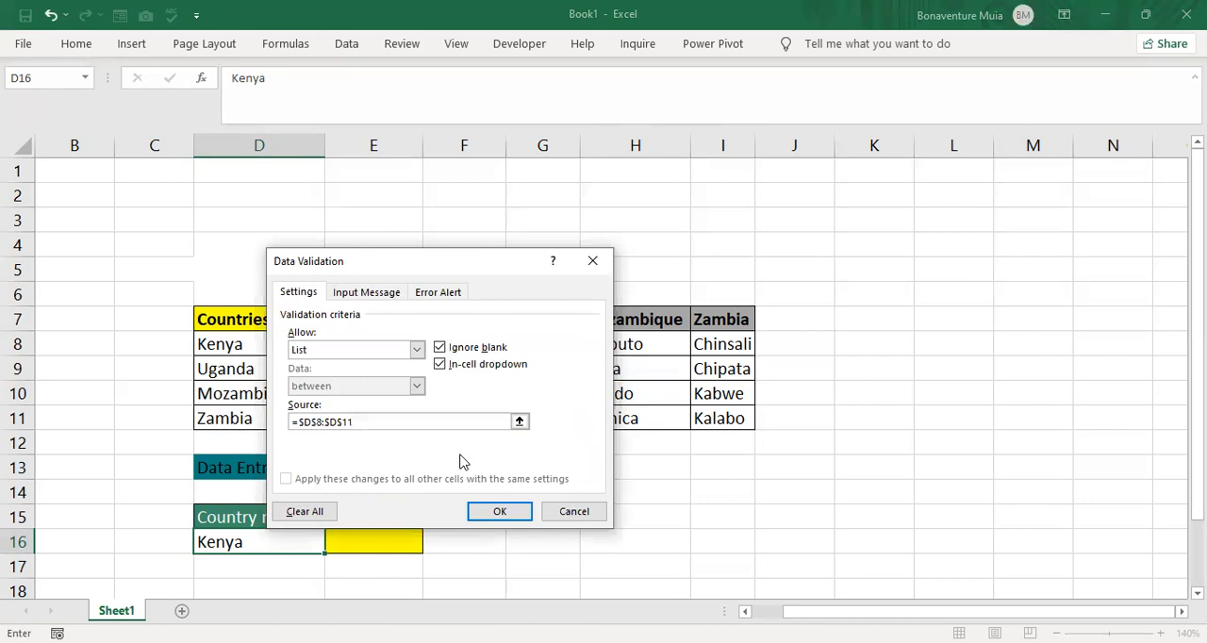
pyautogui.click(500, 511)
pyautogui.click(333, 545)
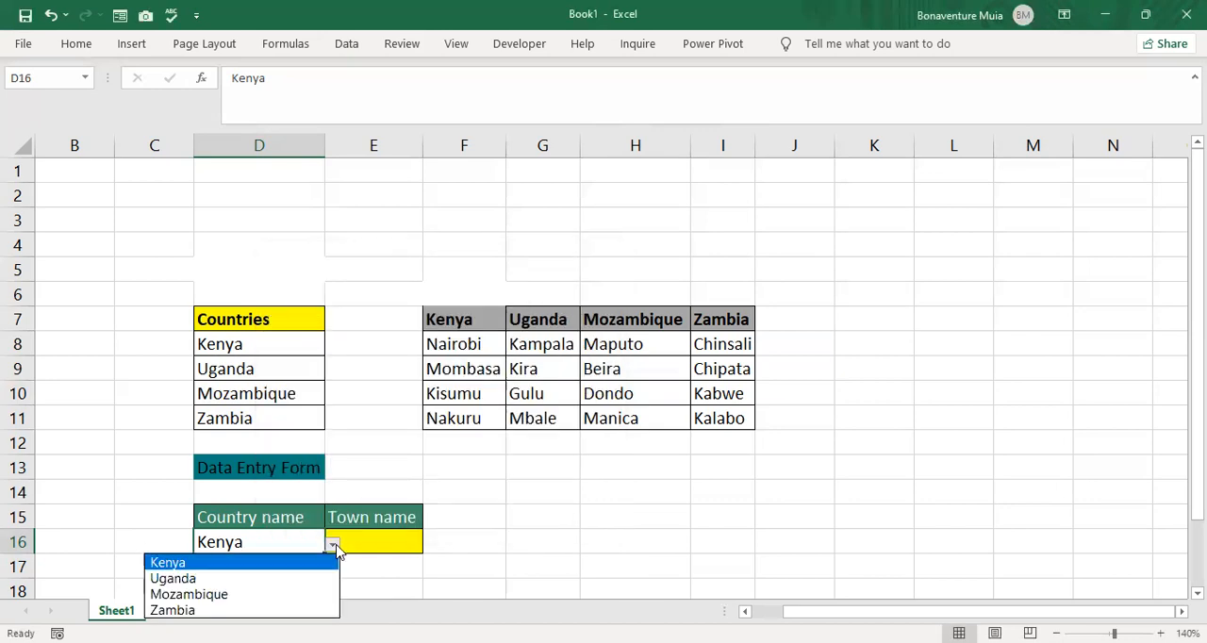
pyautogui.click(233, 568)
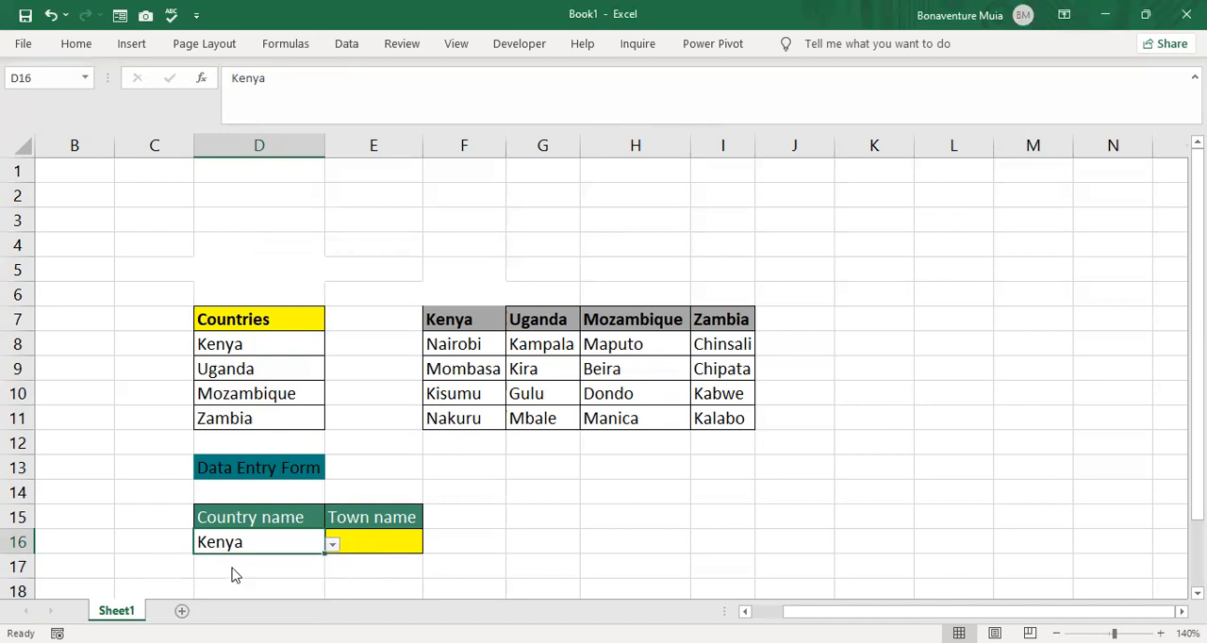
# - Add a List data validation to Town name cell E16 with the source formula =indirect($D$16)
pyautogui.click(368, 548)
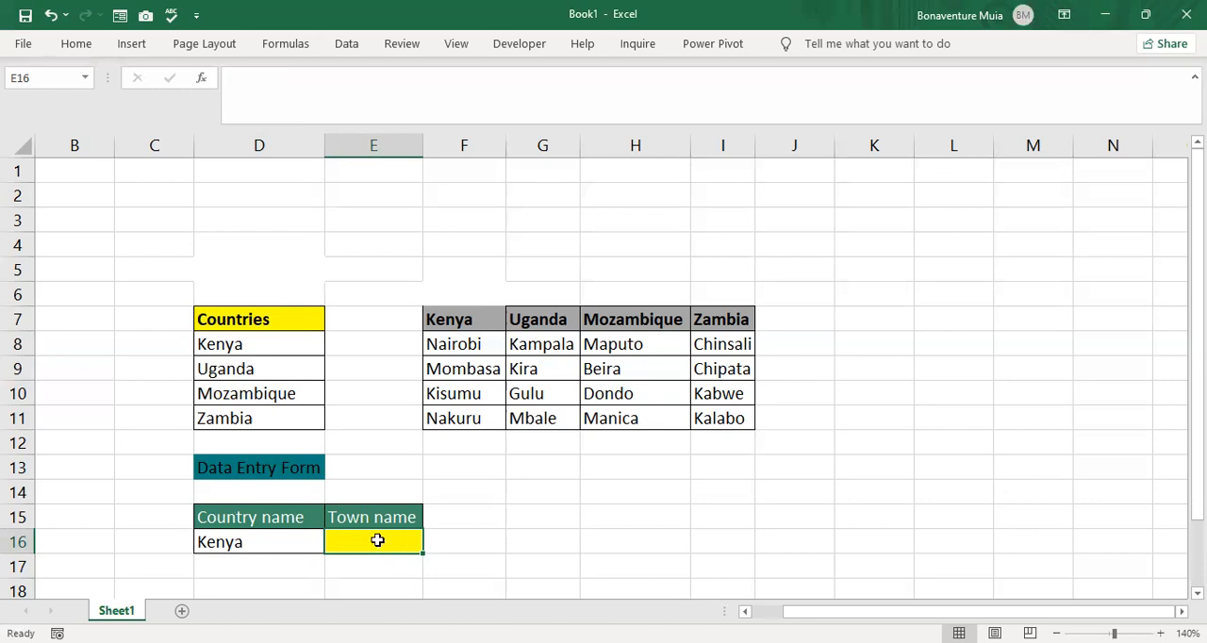
pyautogui.click(349, 45)
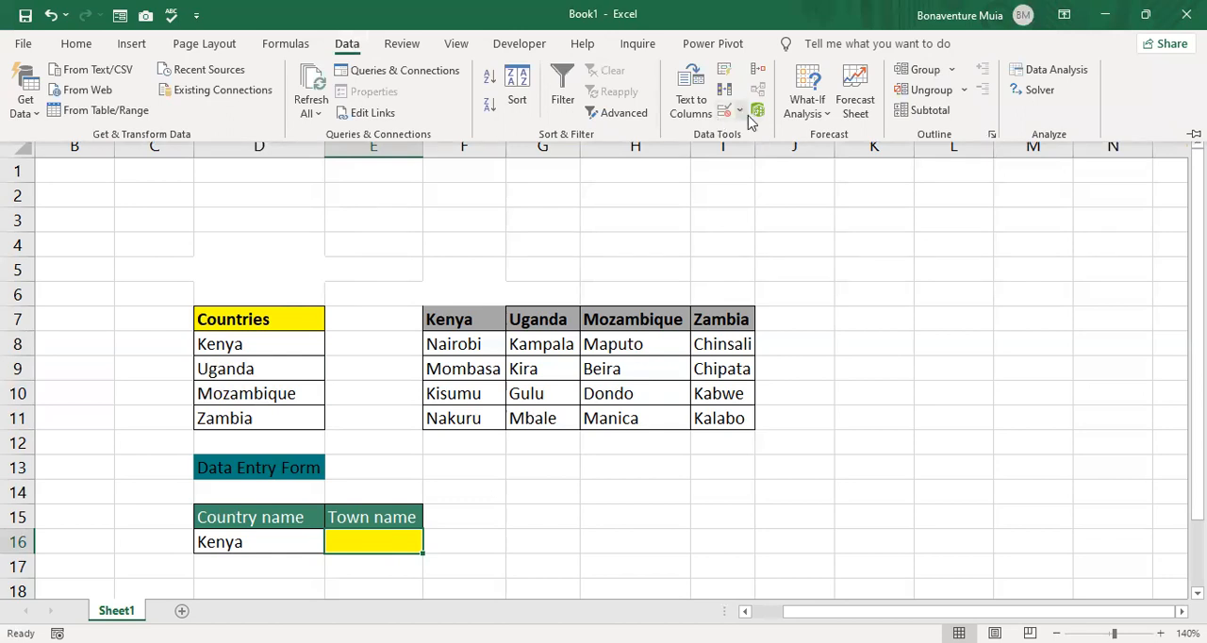
pyautogui.click(739, 110)
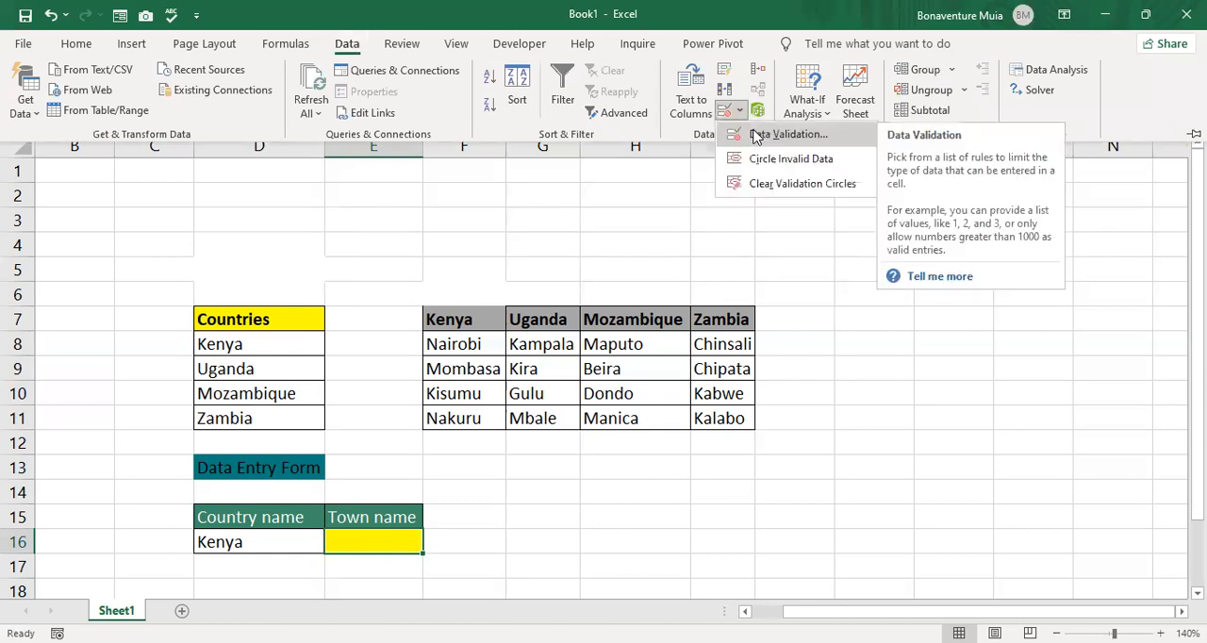
pyautogui.press('Return')
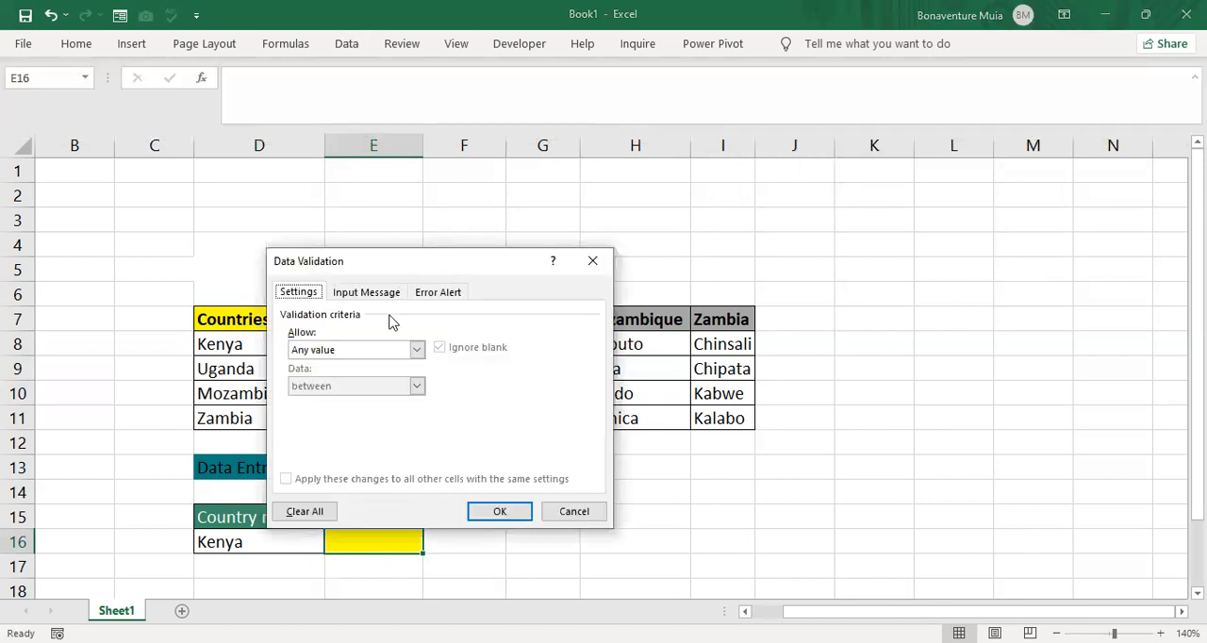
pyautogui.click(416, 349)
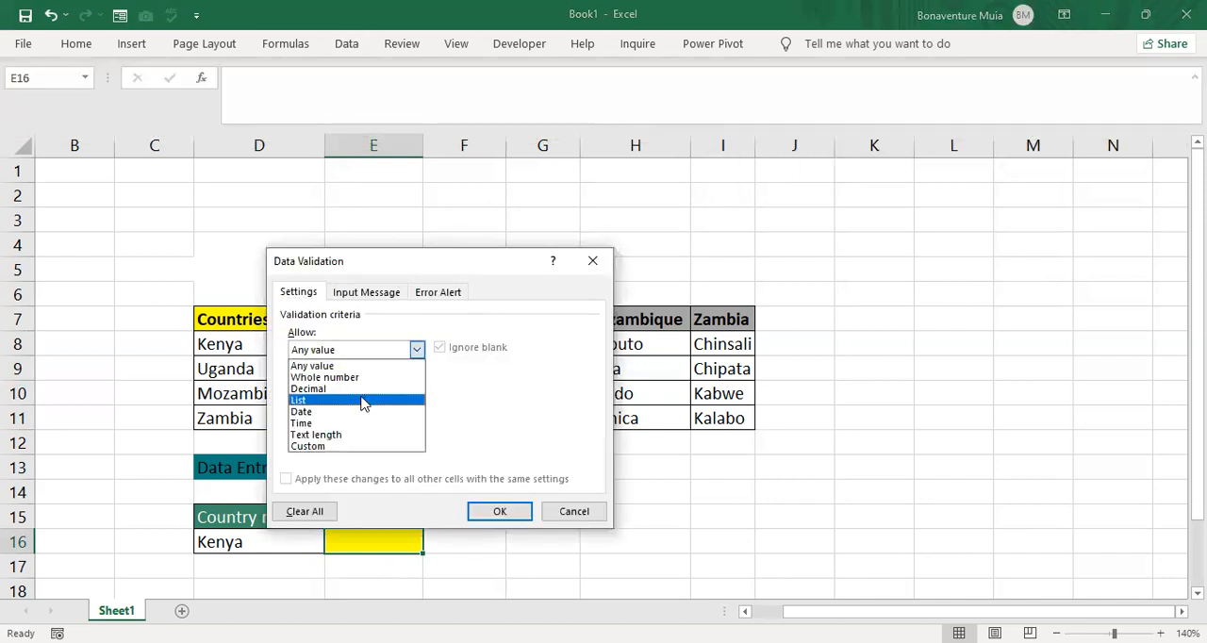
pyautogui.click(357, 407)
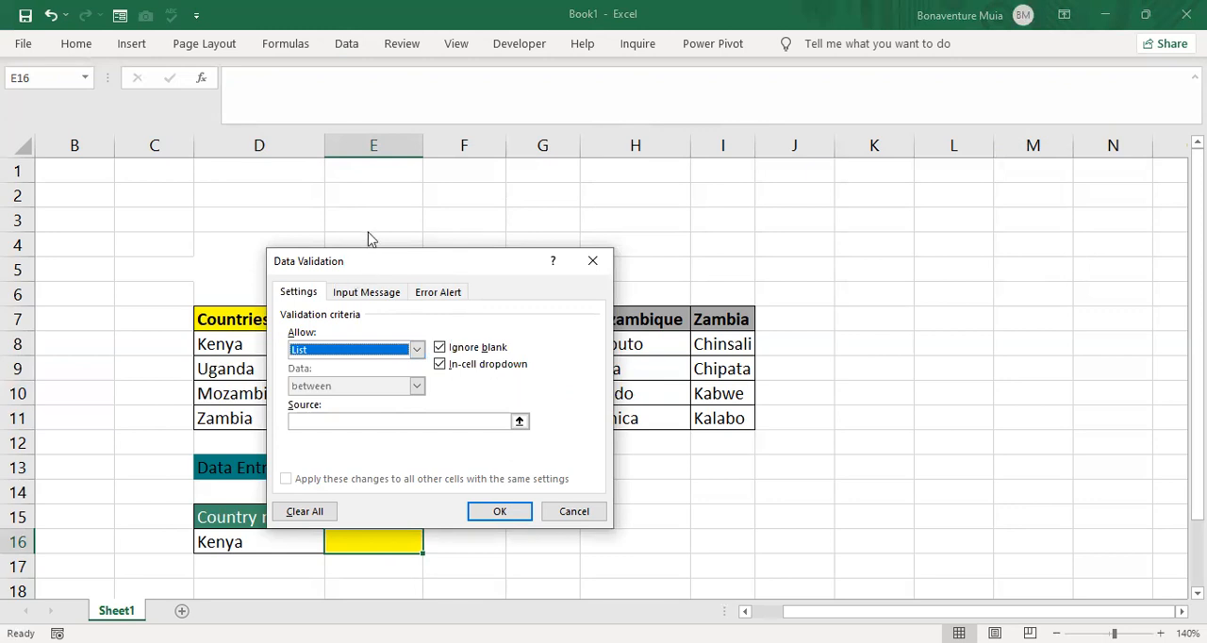
pyautogui.moveTo(370, 261); pyautogui.dragTo(912, 160)
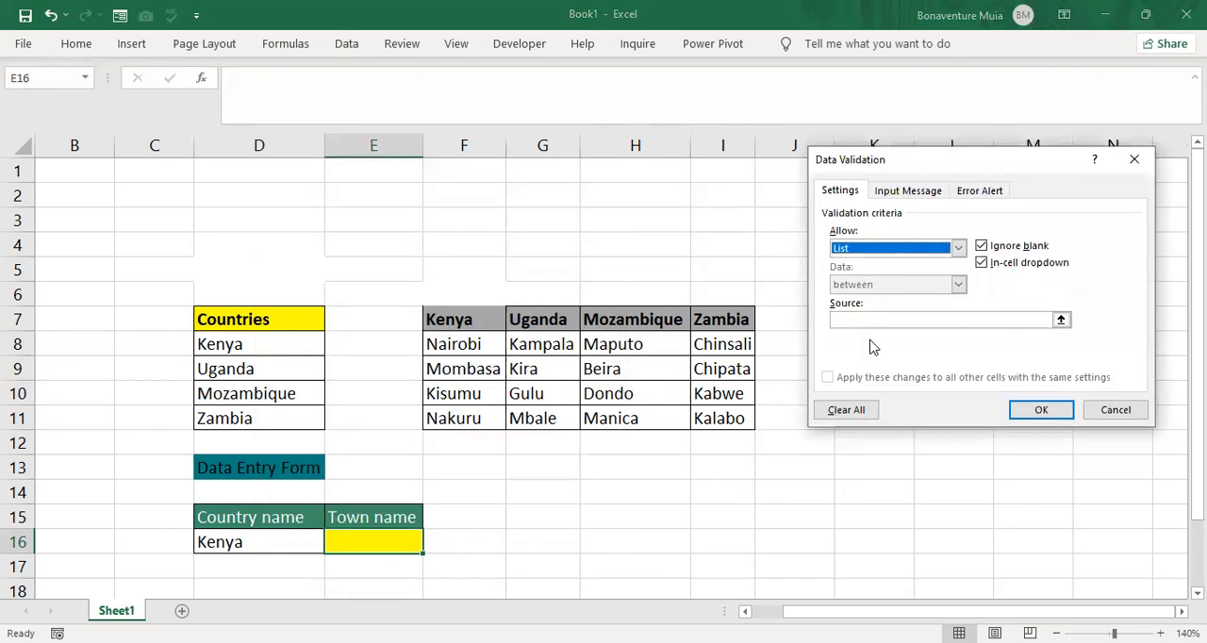
pyautogui.click(848, 320)
pyautogui.write('=indirect(')
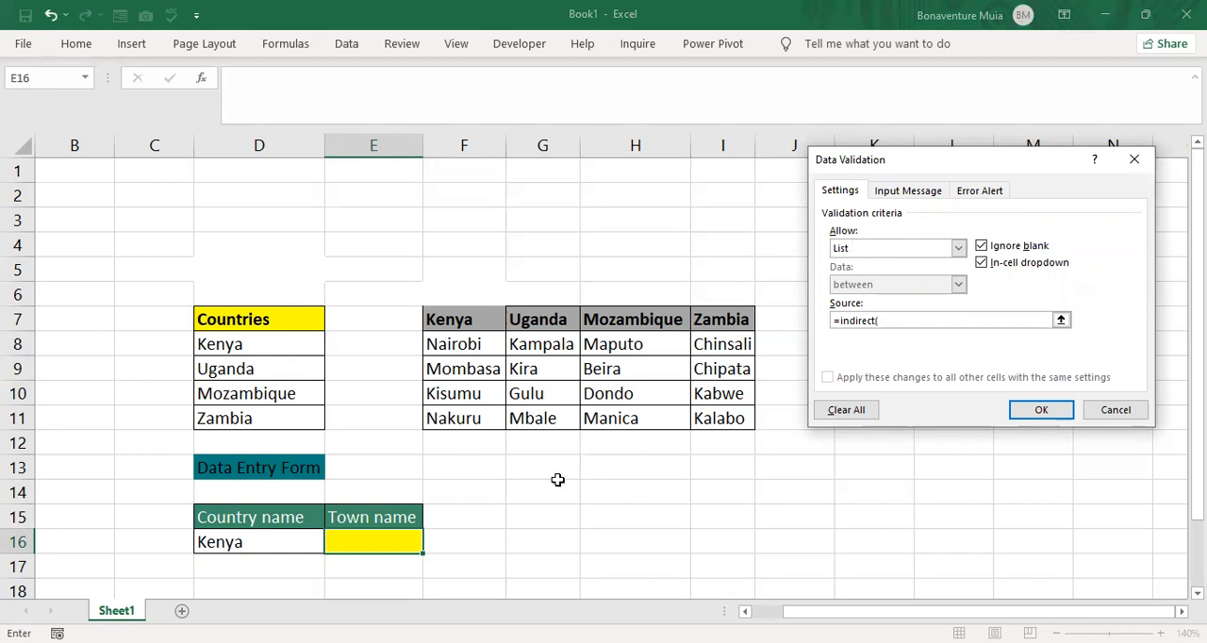
pyautogui.click(277, 533)
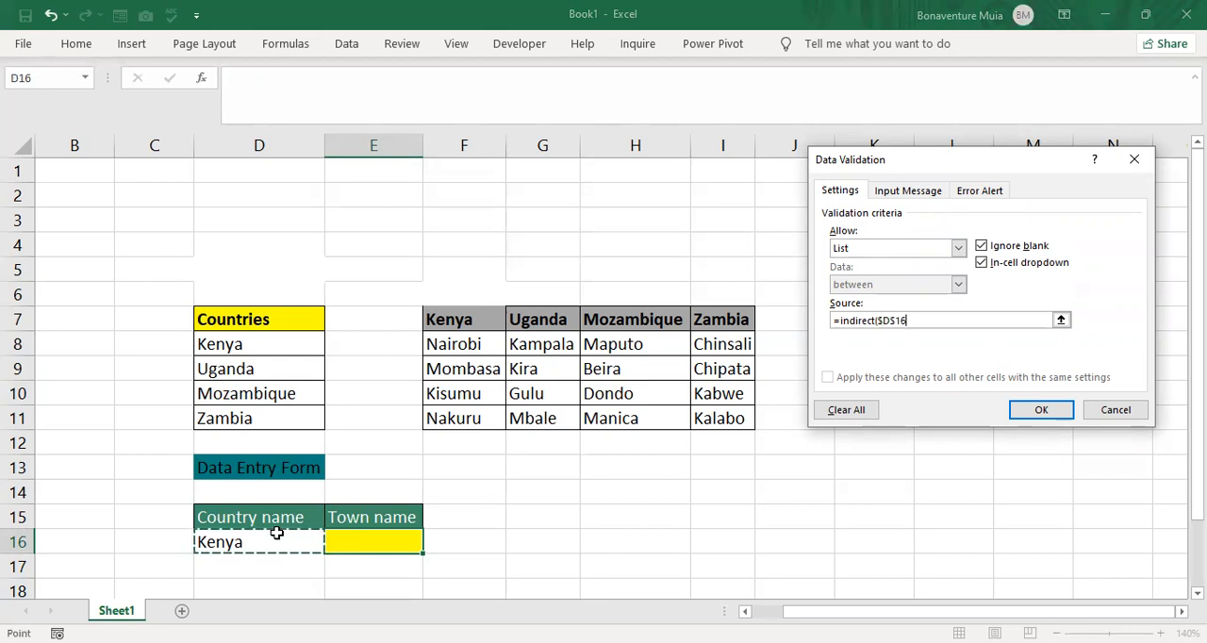
pyautogui.write(')')
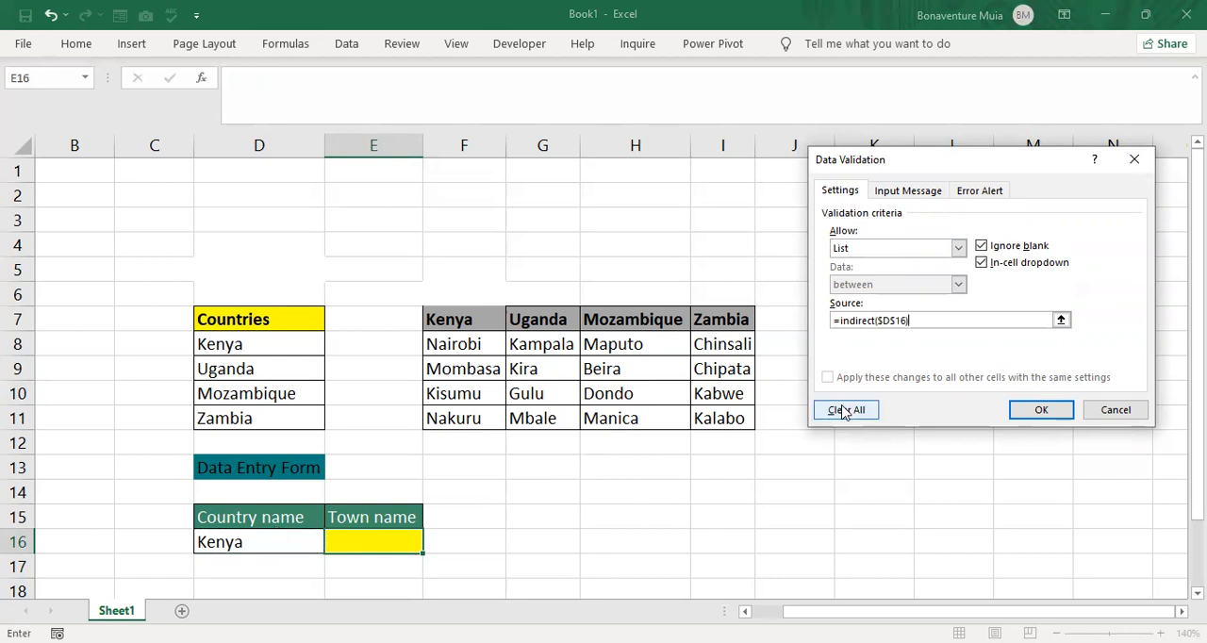
pyautogui.click(1042, 412)
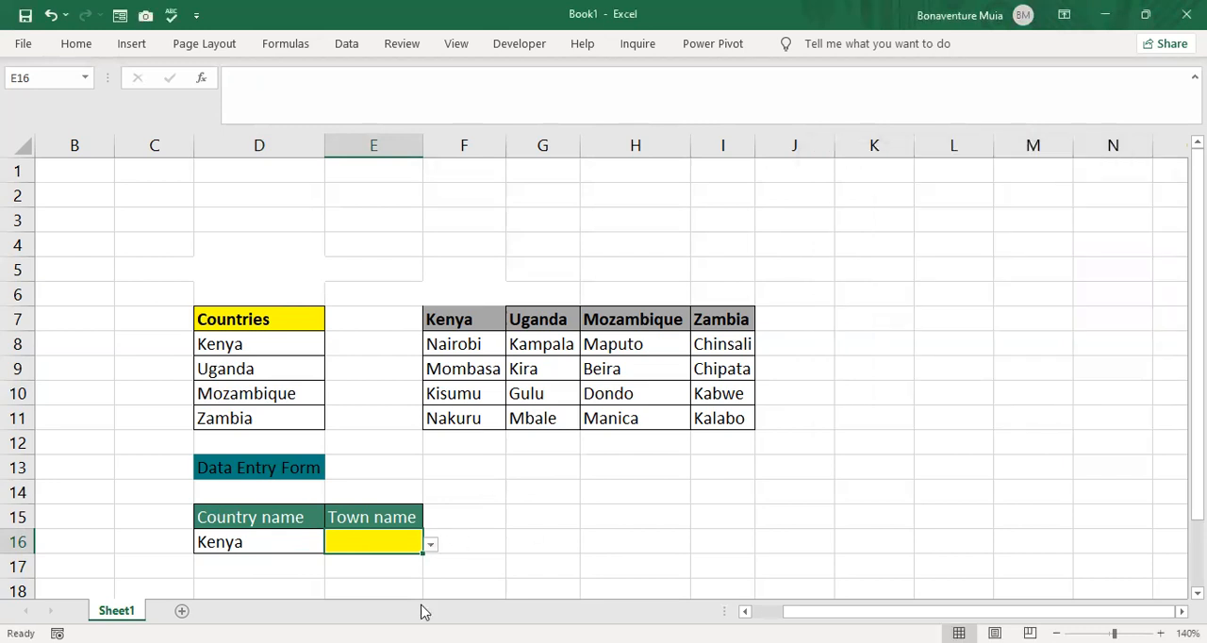
# - Check the town options offered by the dropdown in E16 with Kenya as the country
pyautogui.click(296, 541)
pyautogui.click(372, 541)
pyautogui.click(431, 547)
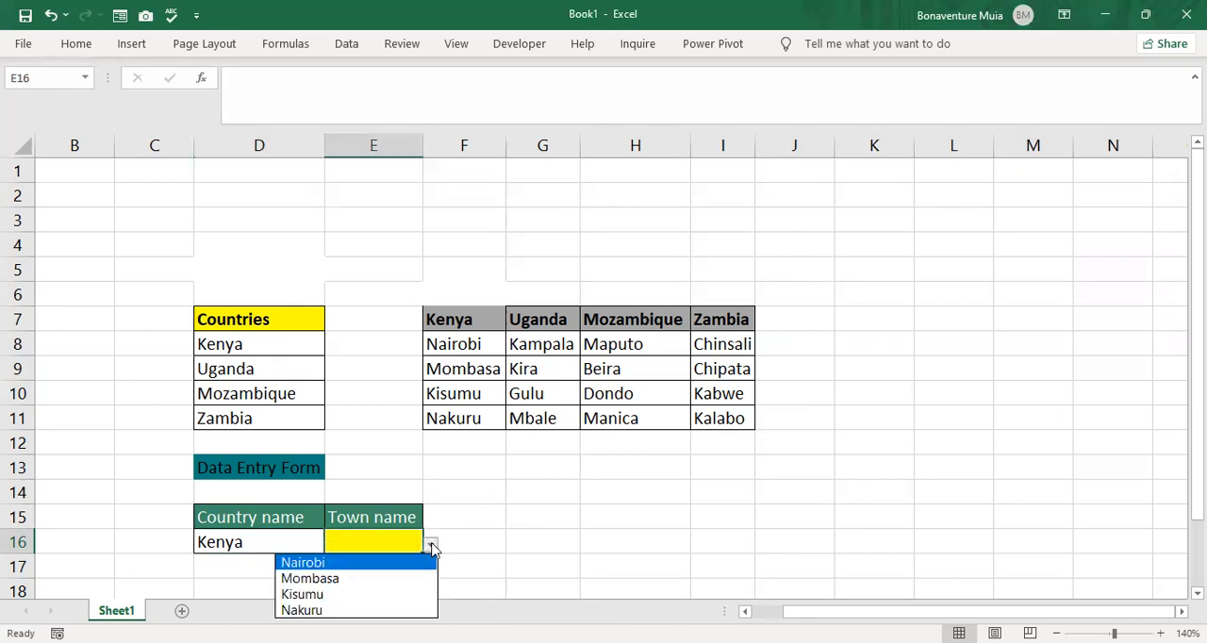
pyautogui.click(233, 542)
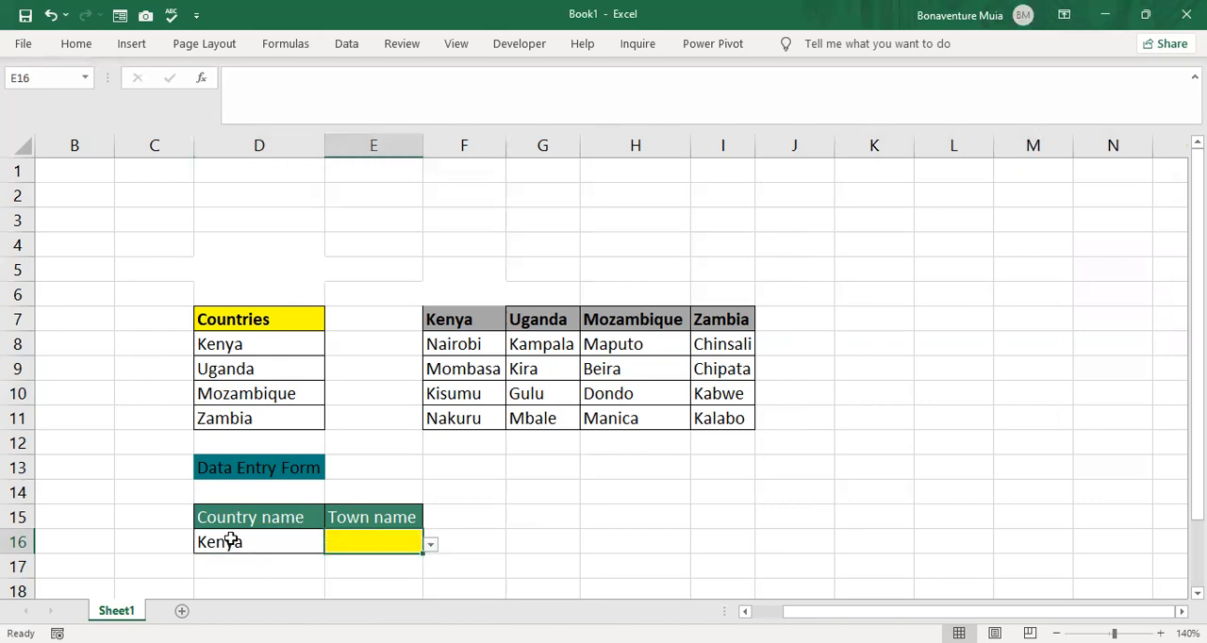
# - Select Kenya as the country in D16 and Nakuru as the town in E16 using their dropdown lists
pyautogui.click(288, 538)
pyautogui.click(332, 545)
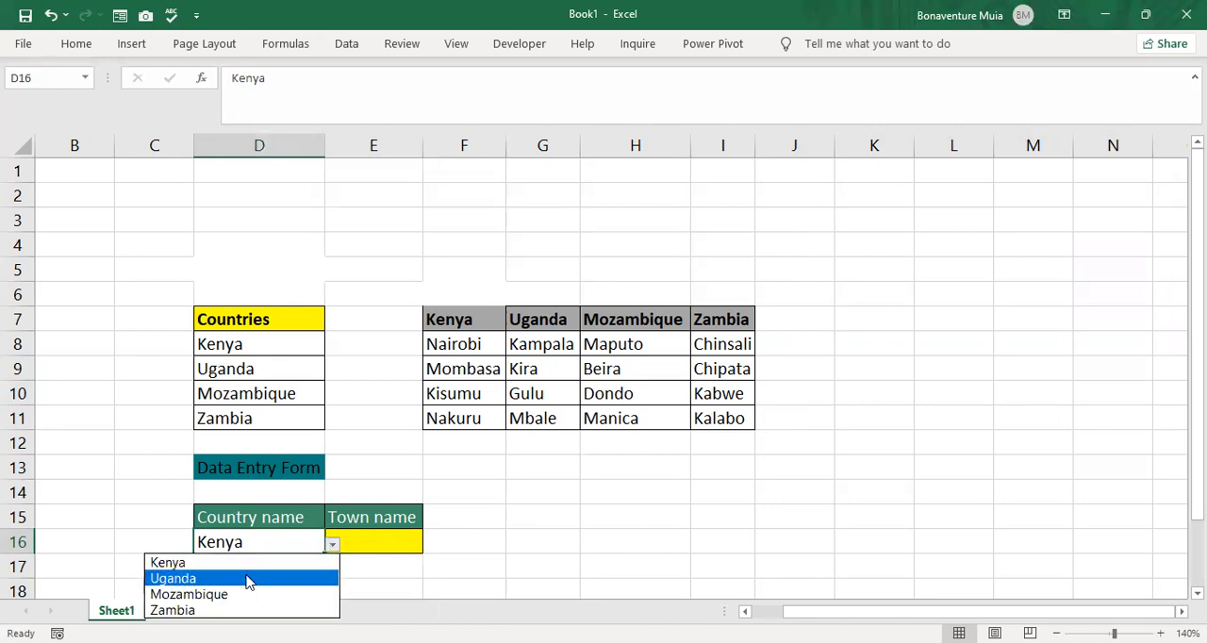
pyautogui.click(252, 566)
pyautogui.click(400, 541)
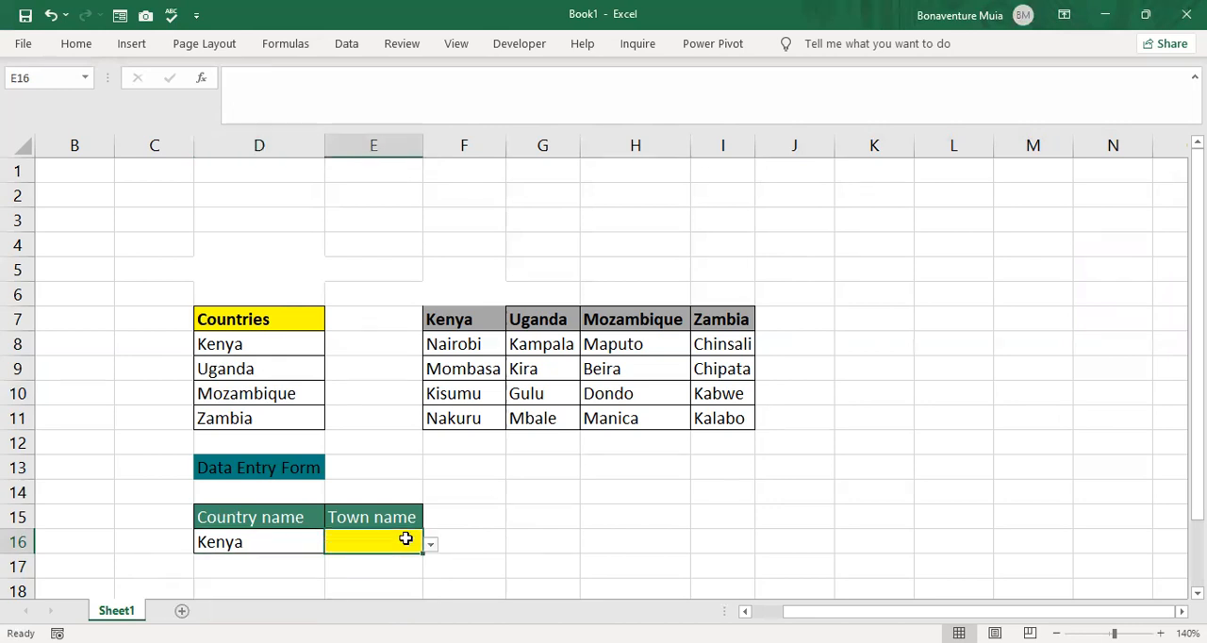
pyautogui.click(430, 545)
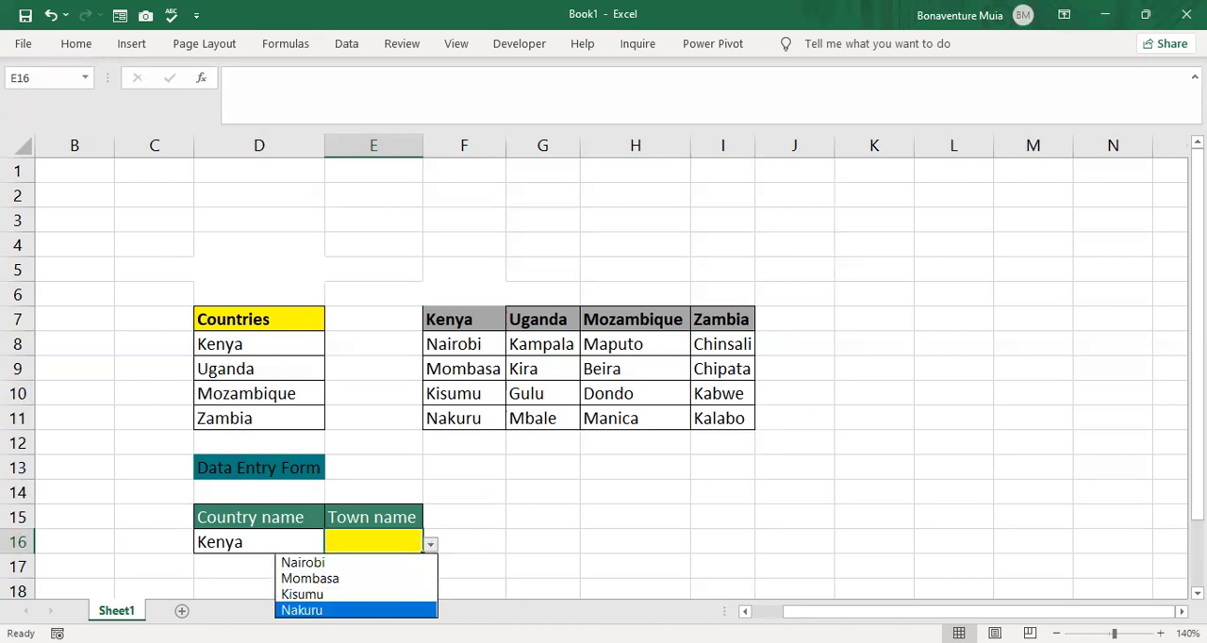
pyautogui.click(355, 610)
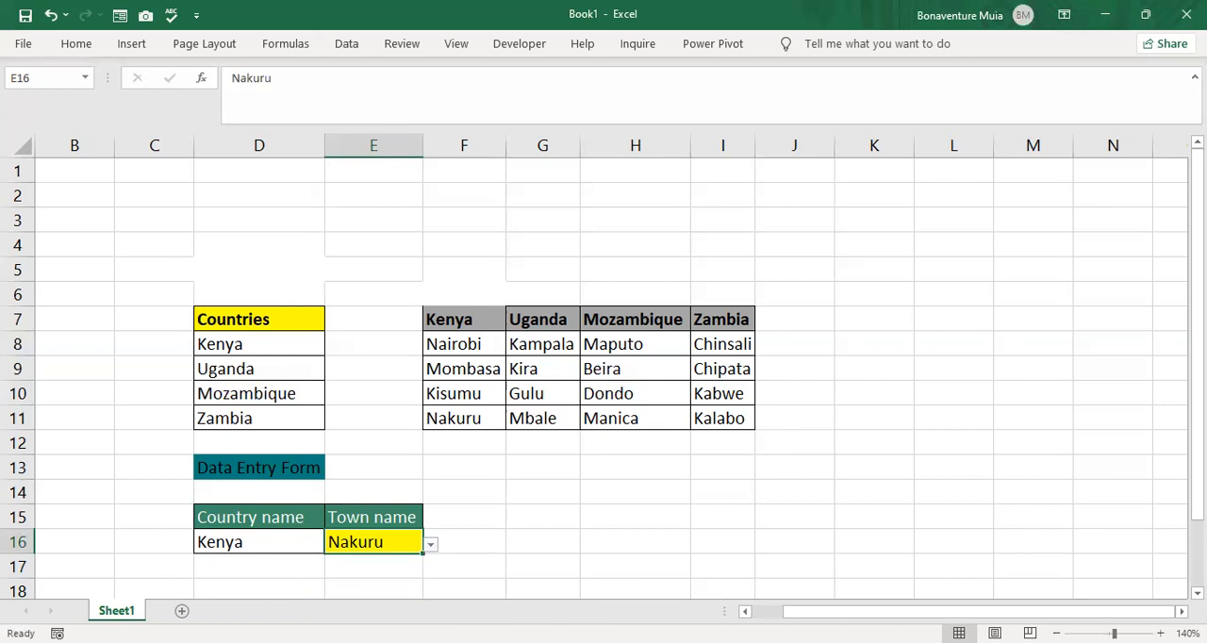
# - Change the country in D16 to Uganda and choose Mbale as the matching town in E16
pyautogui.click(300, 541)
pyautogui.click(331, 544)
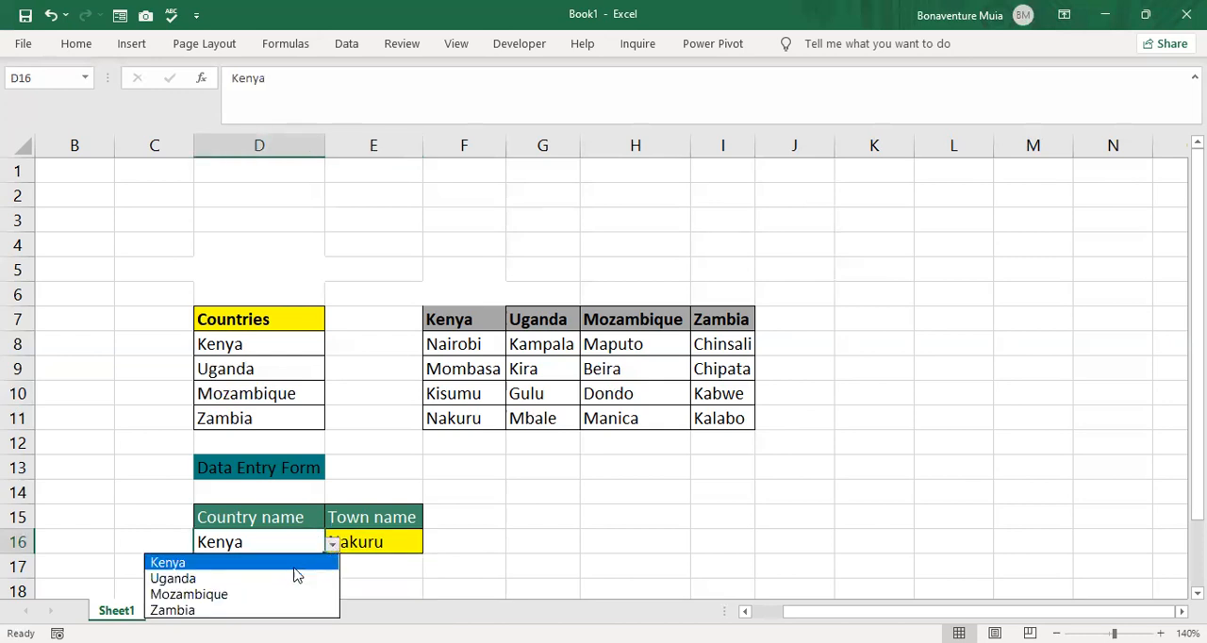
pyautogui.click(287, 578)
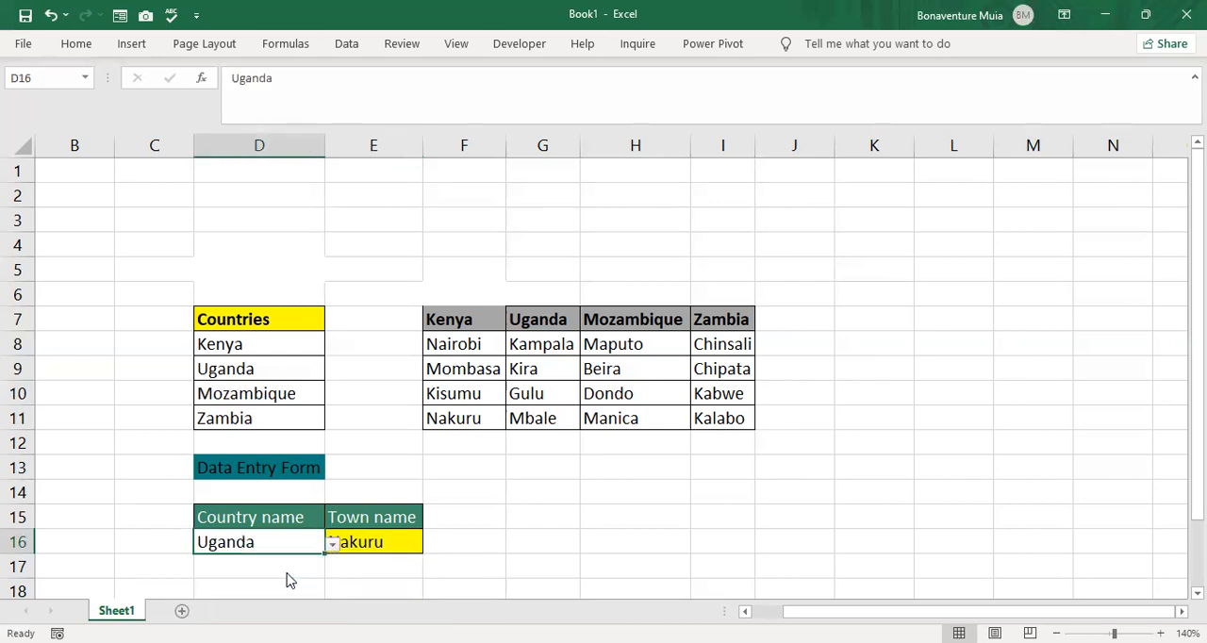
pyautogui.click(410, 542)
pyautogui.click(430, 544)
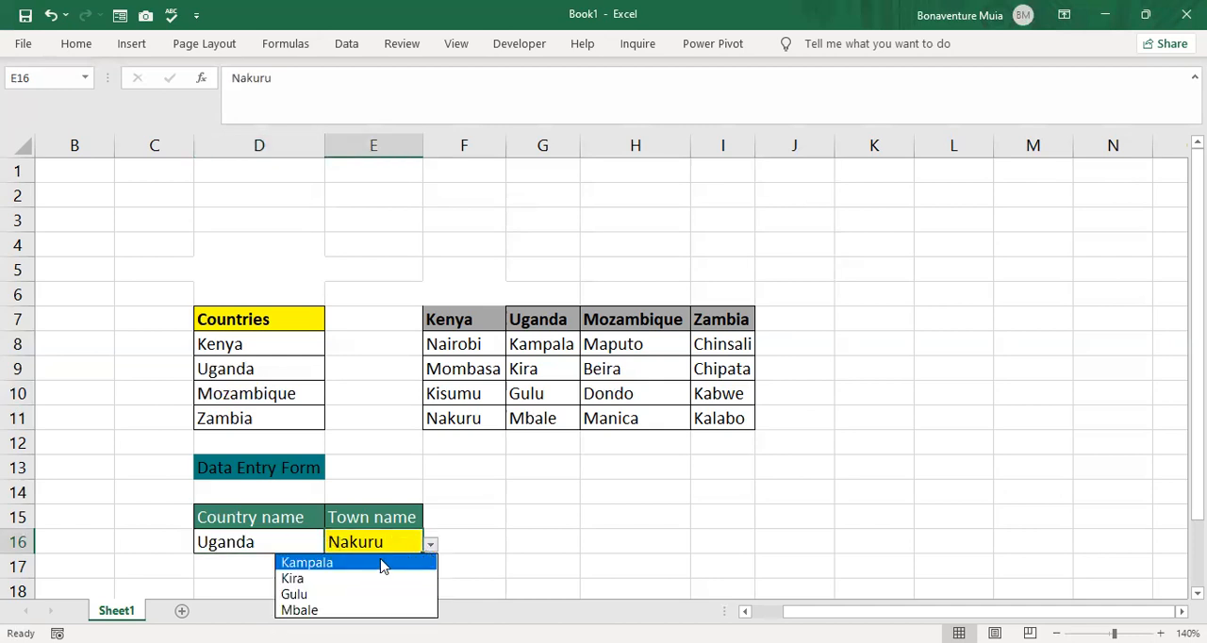
pyautogui.click(352, 611)
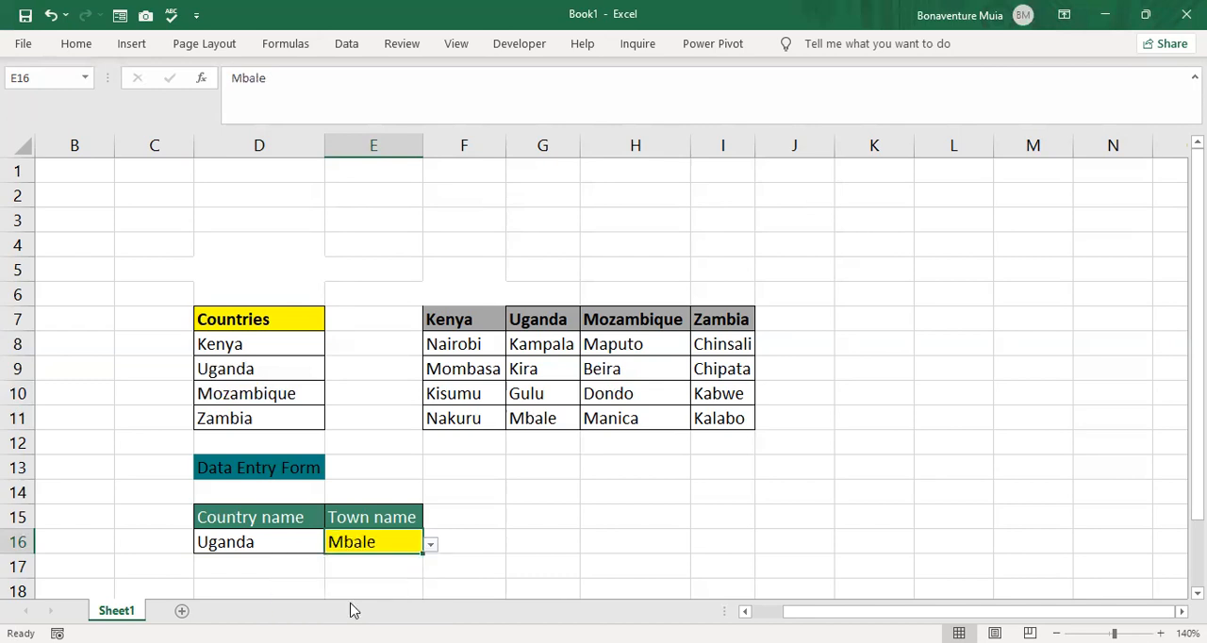